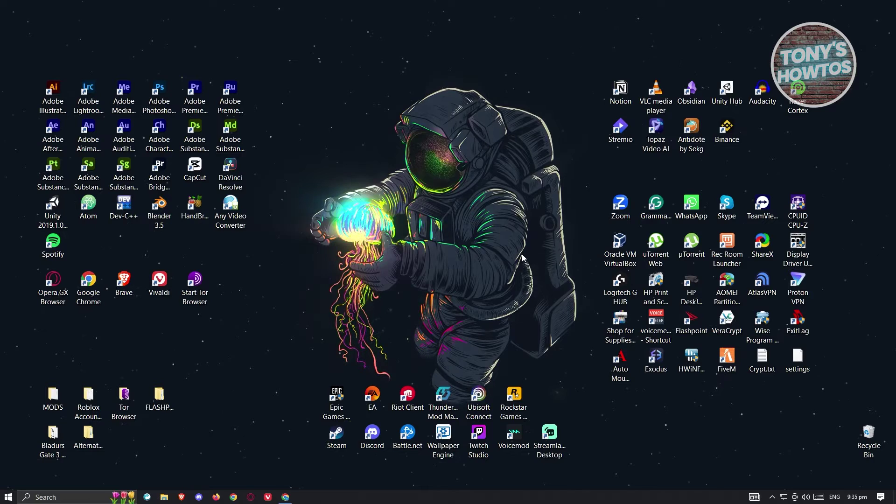
# Launch Chrome from the taskbar and put the cursor in the New Tab Google search box
pyautogui.click(282, 497)
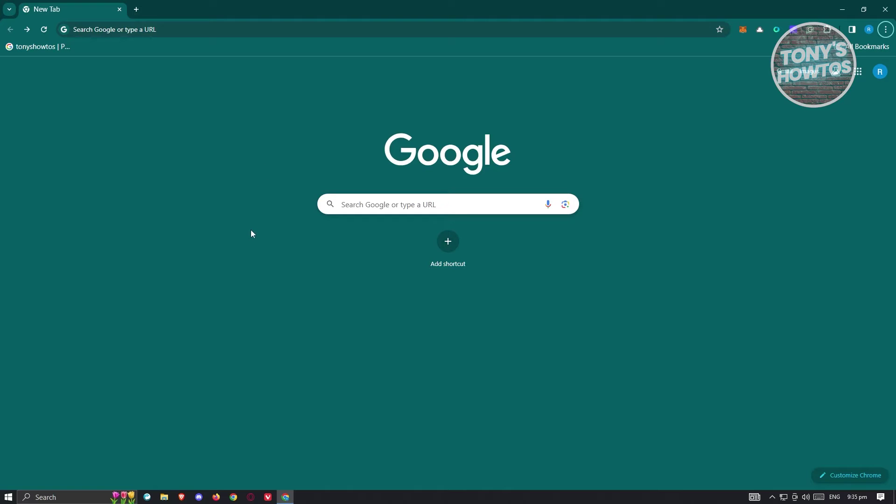
pyautogui.click(389, 206)
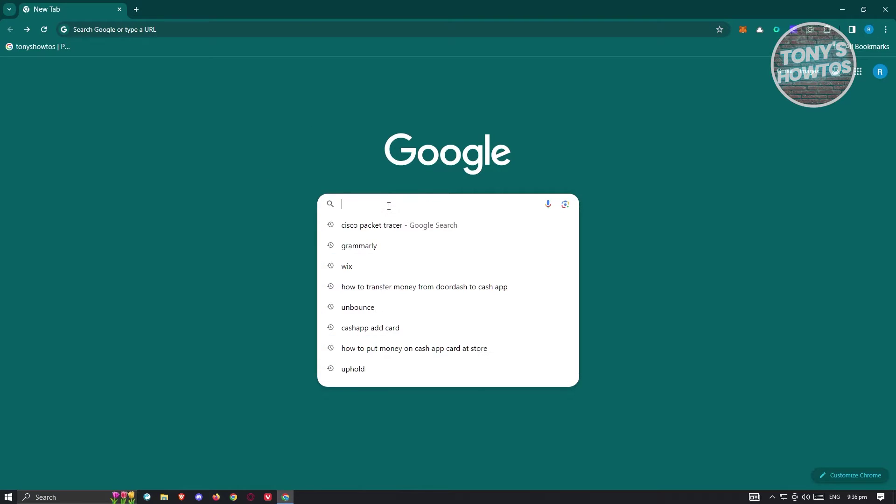
# Search Google for 'cisco packet tracer', open the netacad result, and view the Getting Started course
pyautogui.write('cisco')
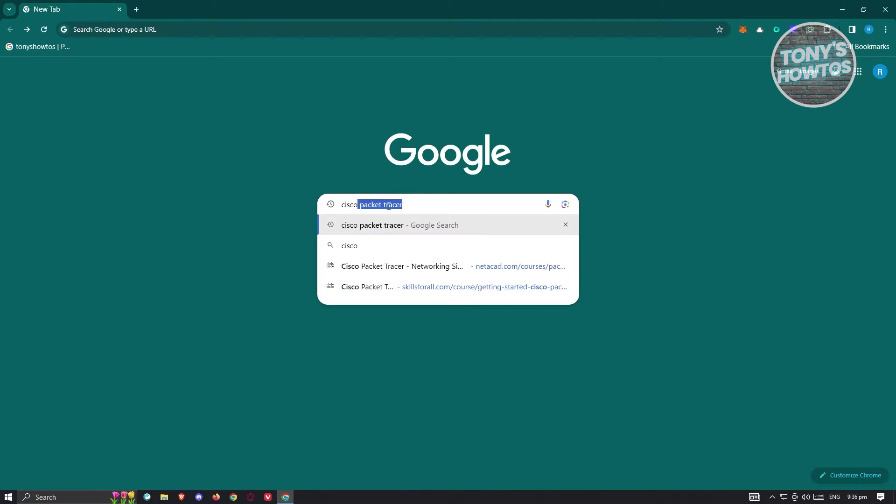
pyautogui.press('Return')
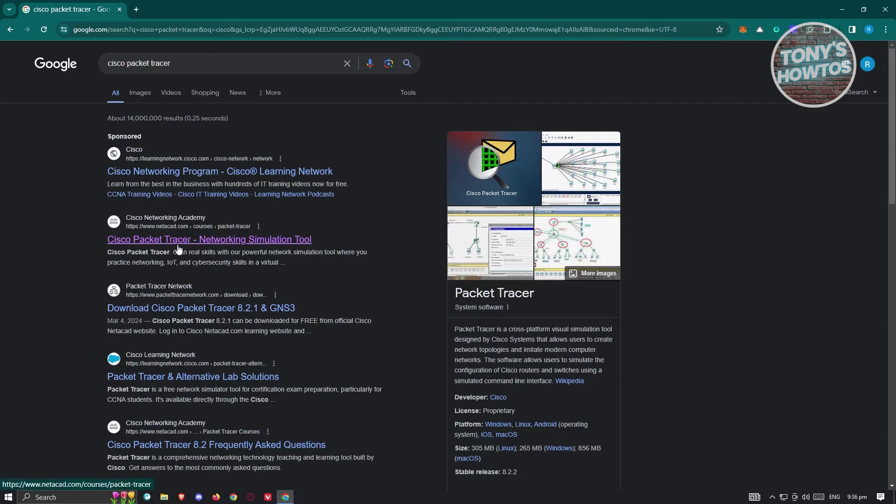
pyautogui.click(220, 240)
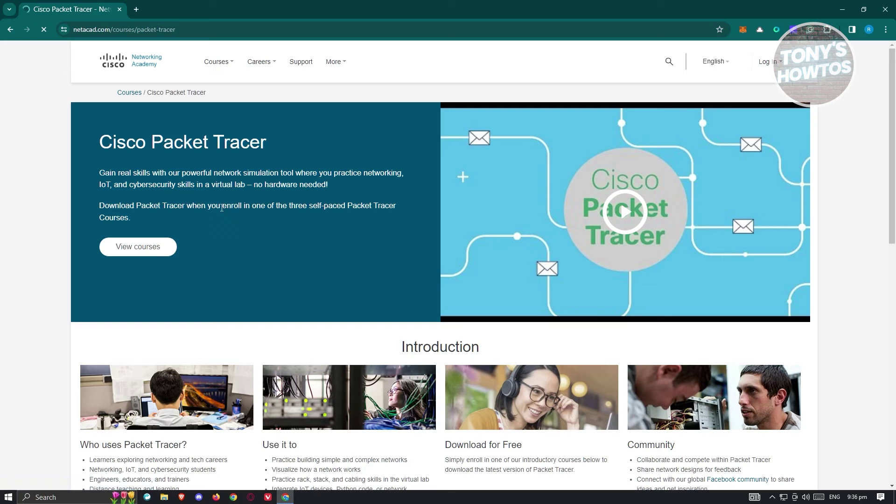
pyautogui.scroll(-10, 280, 188)
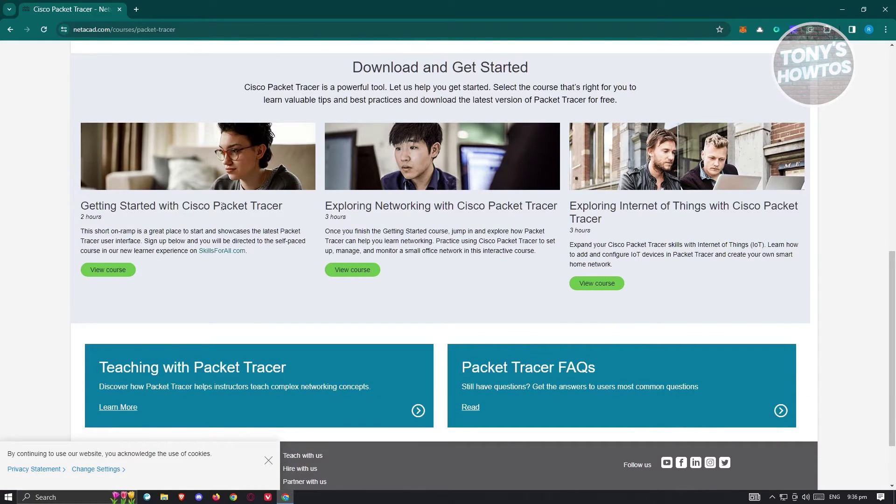
pyautogui.click(100, 268)
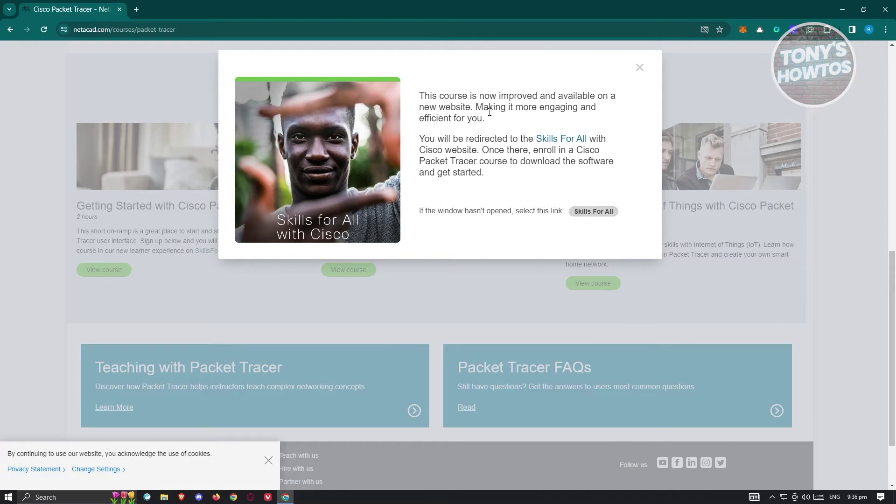
# Follow the Skills For All link, get started on the course, and begin signing up
pyautogui.click(568, 140)
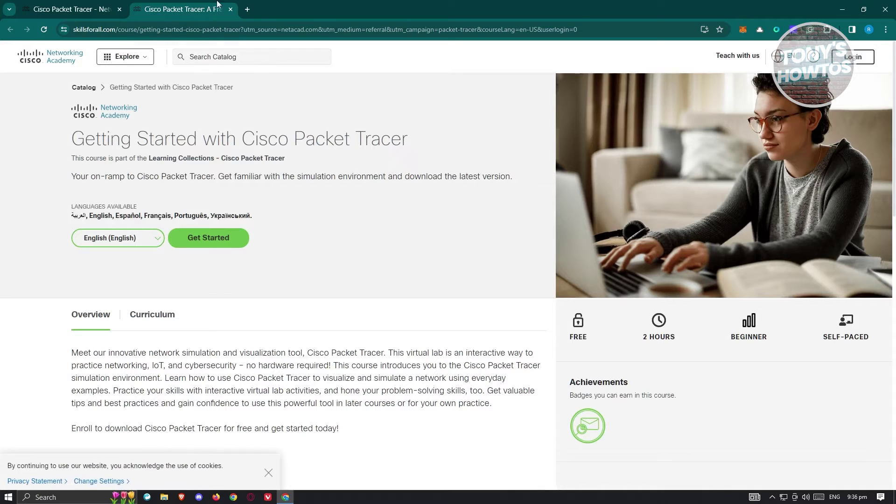
pyautogui.click(208, 249)
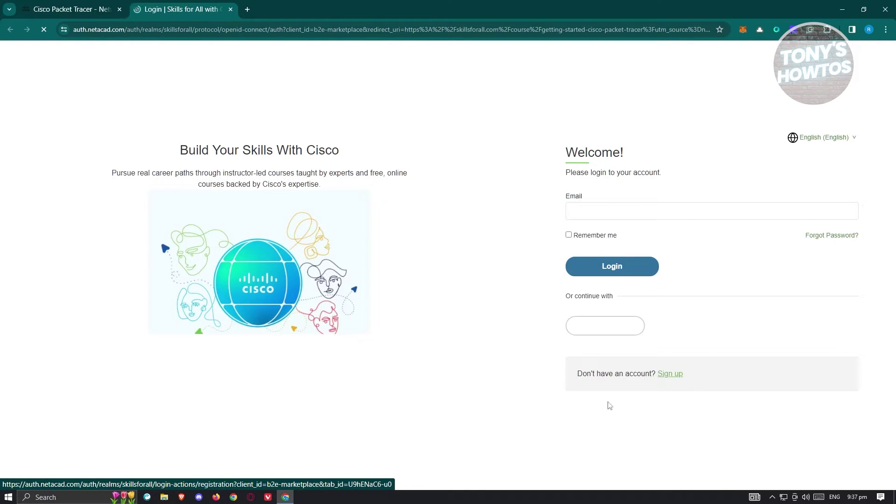
pyautogui.click(671, 374)
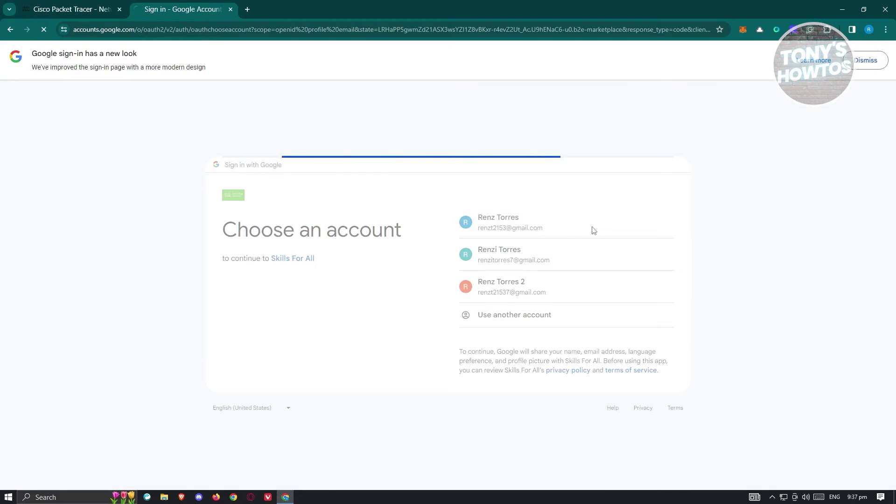
# Sign up for Skills for All with the chosen Google account and submit the form
pyautogui.click(560, 344)
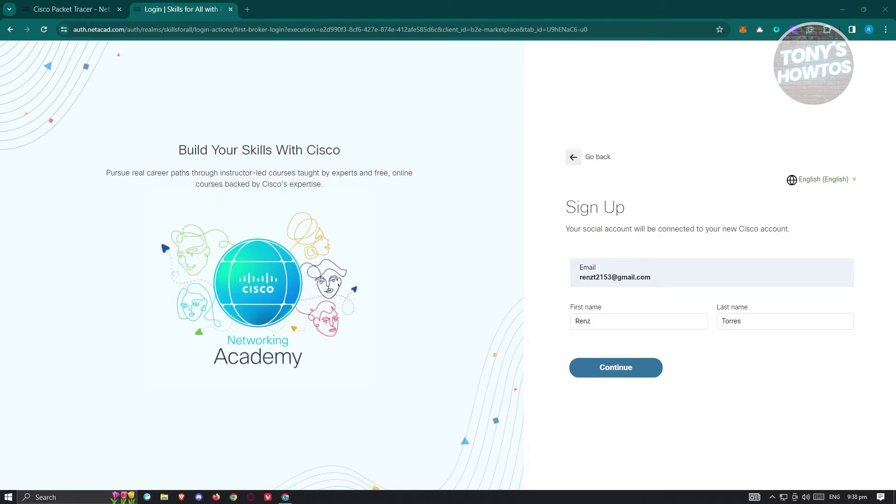
pyautogui.click(647, 369)
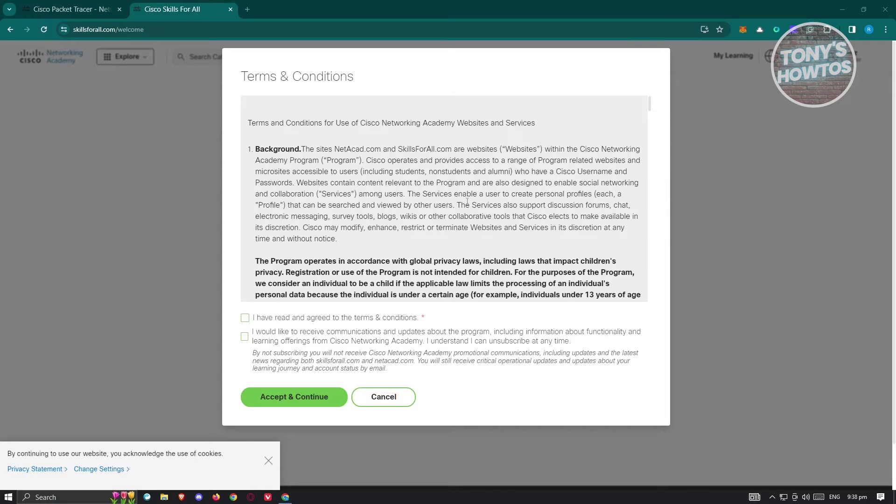
# Agree to the Terms & Conditions, accept and continue, and dismiss the cookie notice
pyautogui.scroll(-20, 467, 201)
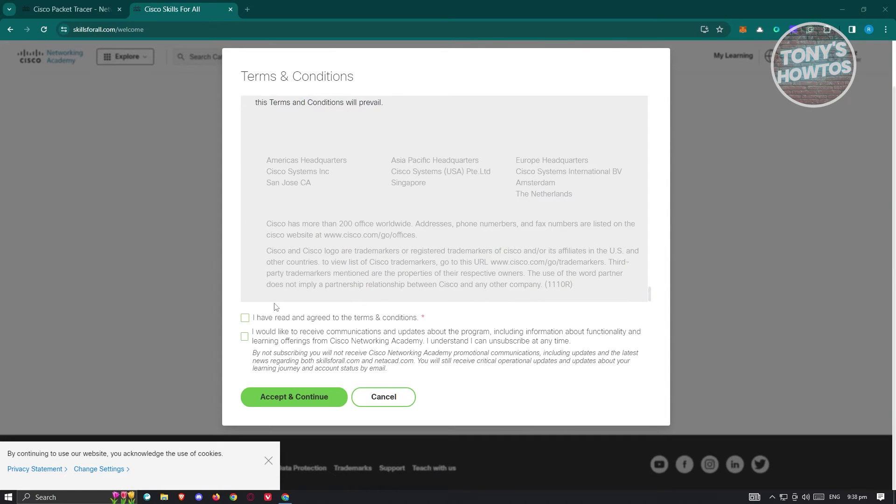
pyautogui.click(245, 318)
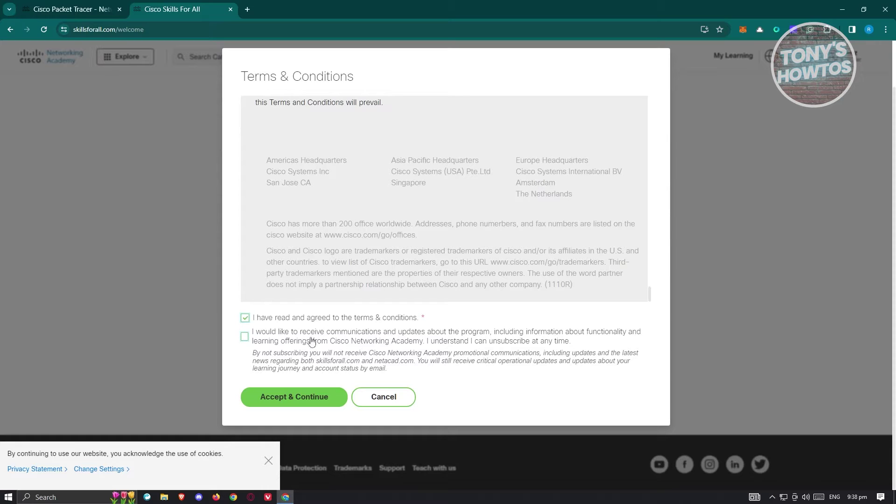
pyautogui.click(318, 399)
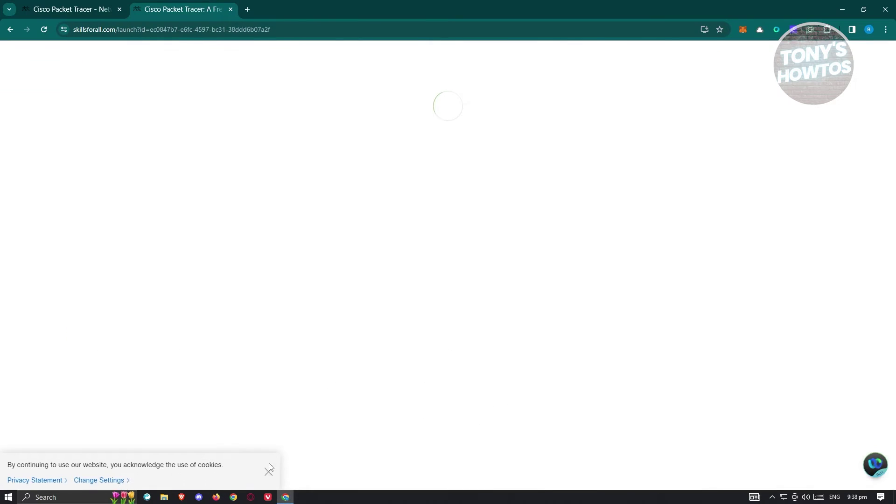
pyautogui.click(269, 467)
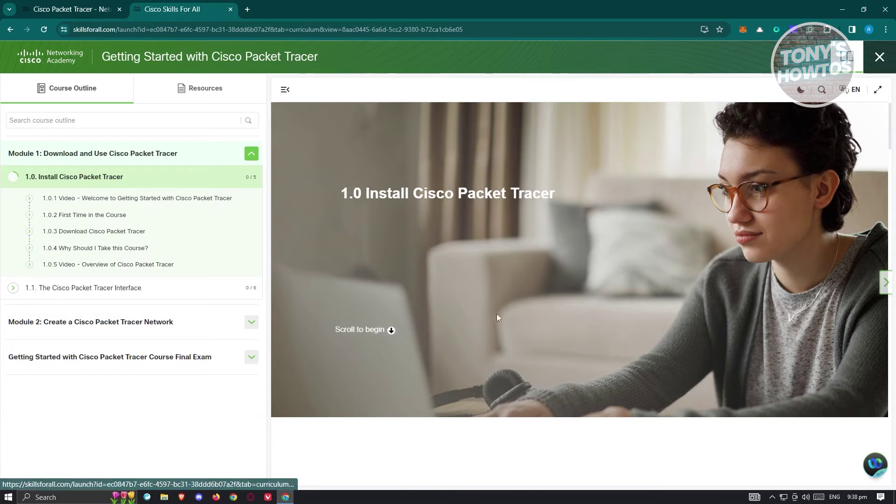
# Open the skillsforall.com/resources/lab-downloads link from lesson 1.0.3
pyautogui.scroll(-20, 502, 303)
pyautogui.scroll(-5, 487, 326)
pyautogui.scroll(5, 486, 320)
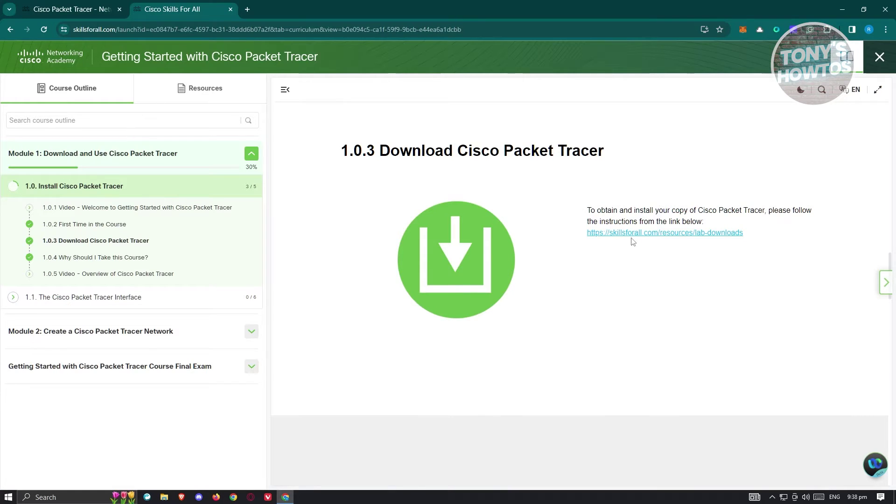
pyautogui.click(637, 233)
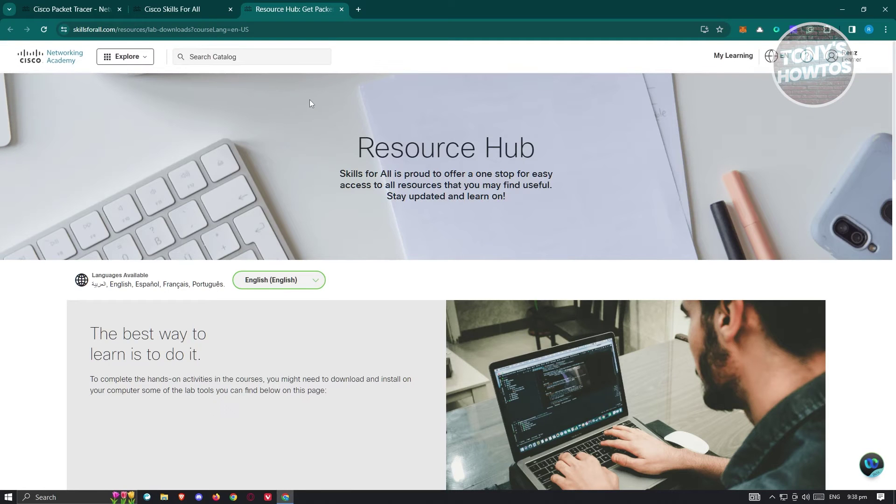
pyautogui.scroll(-10, 418, 171)
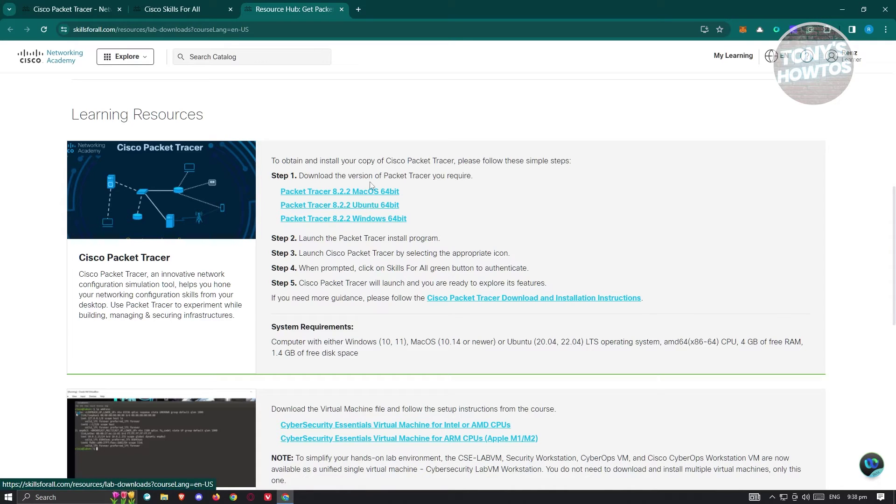
# Download the Packet Tracer 8.2.2 Windows 64bit installer and show the recent downloads
pyautogui.click(369, 222)
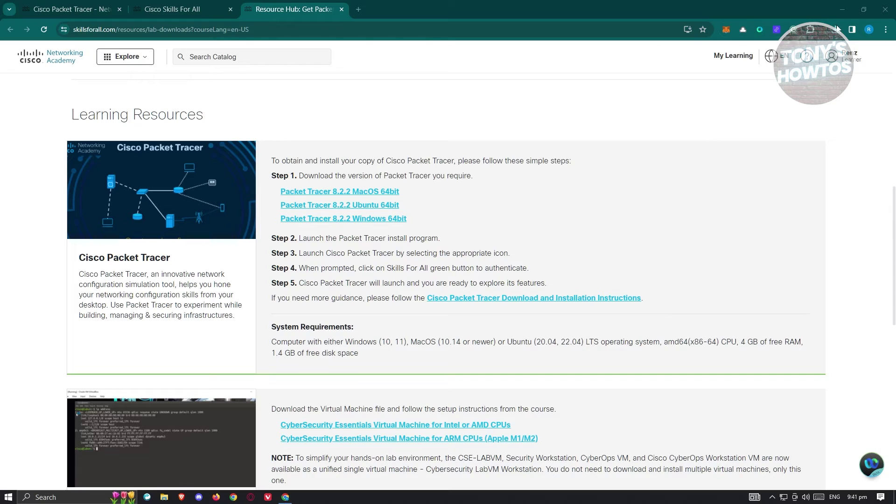
pyautogui.click(837, 30)
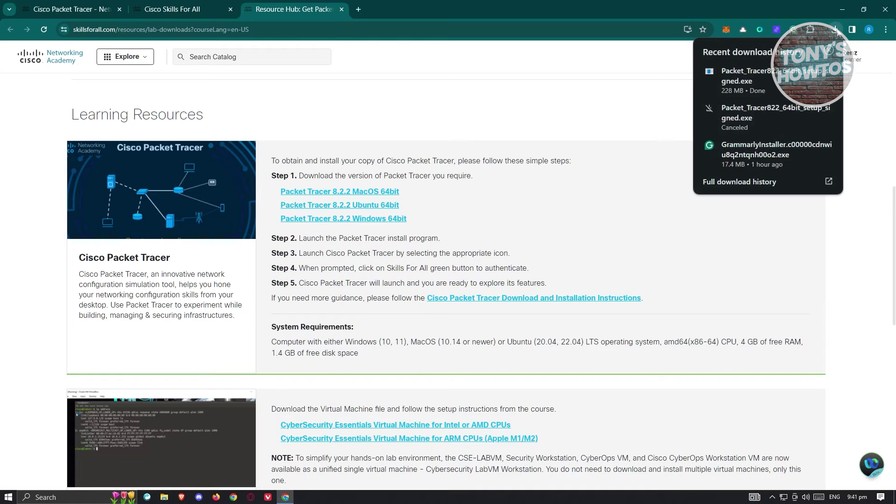
# Run the downloaded Packet Tracer installer, confirm the security prompt, and minimize Chrome
pyautogui.click(748, 76)
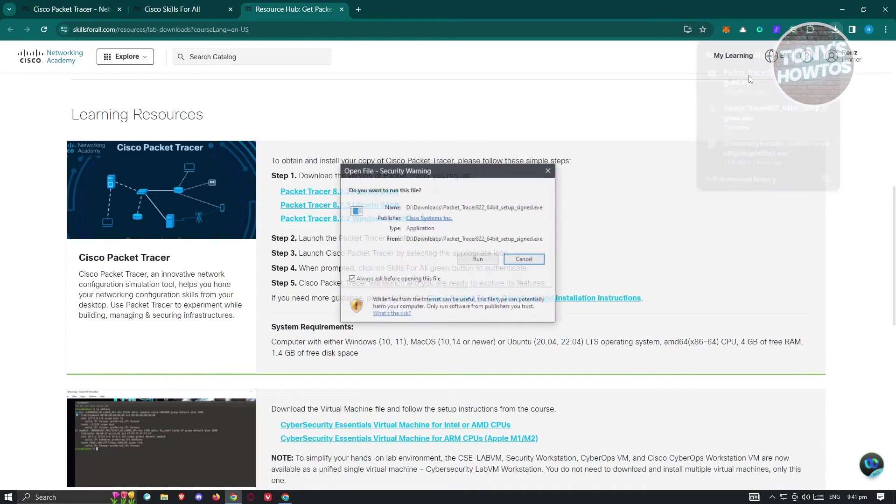
pyautogui.click(474, 261)
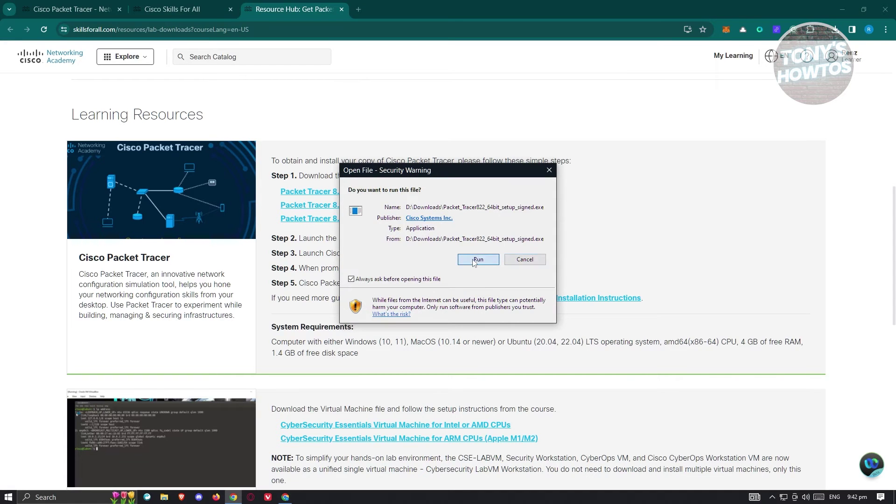
pyautogui.click(843, 9)
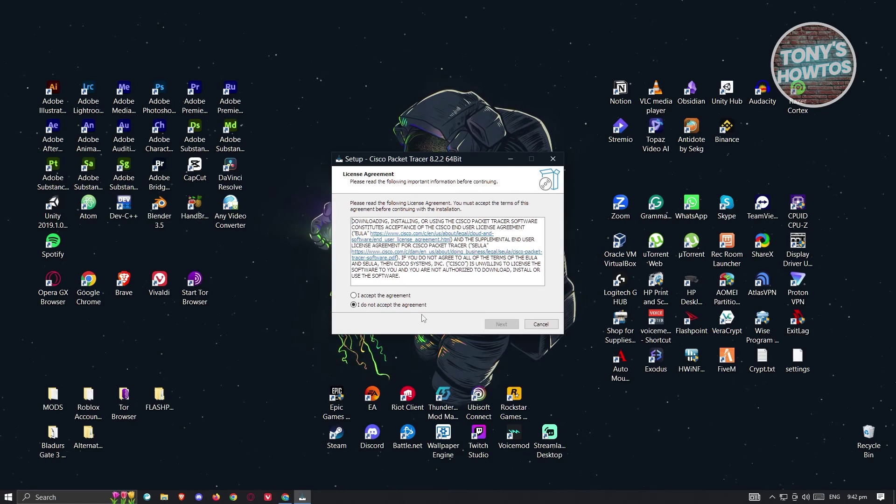
# Accept the licence and install Packet Tracer 8.2.2 with default folder and desktop shortcut, then launch it
pyautogui.click(354, 295)
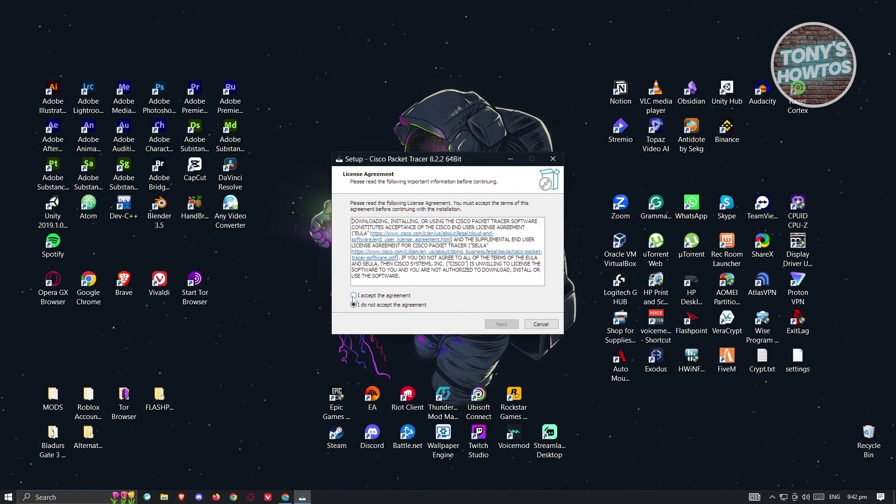
pyautogui.click(502, 325)
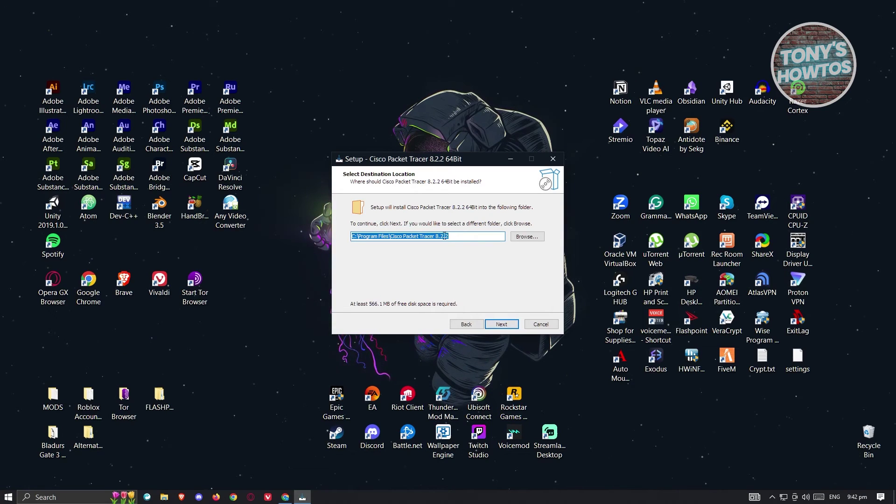
pyautogui.click(502, 325)
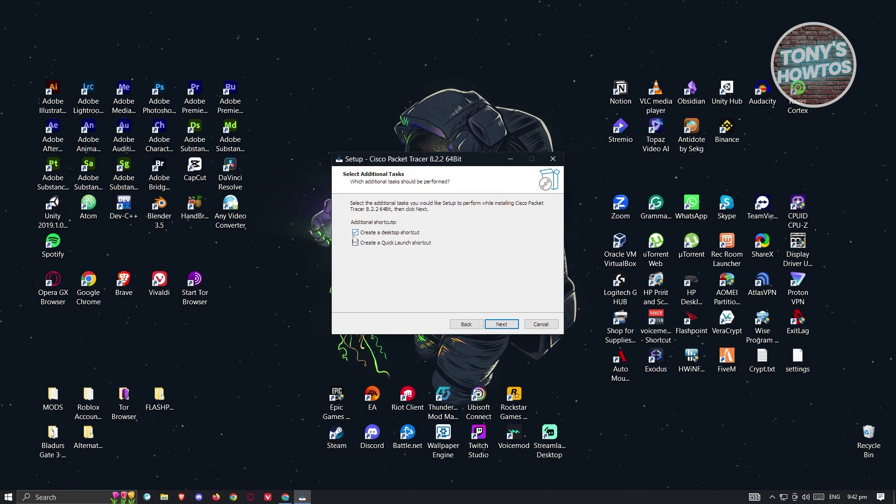
pyautogui.click(505, 328)
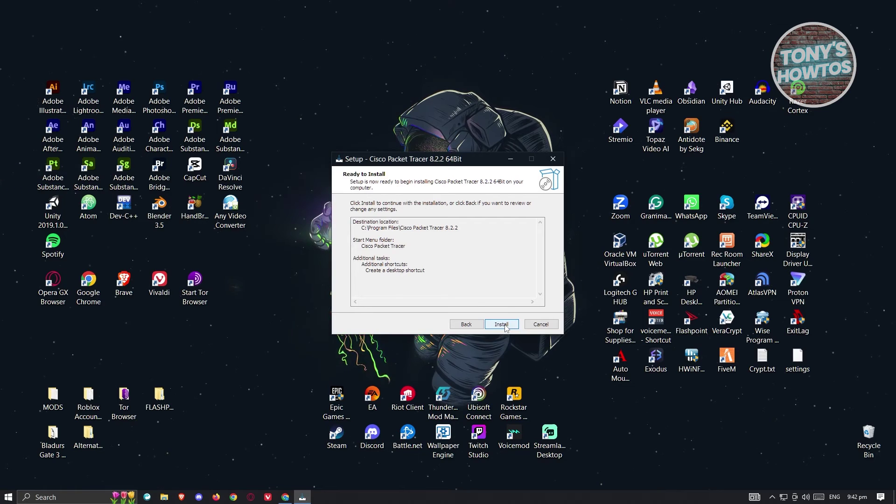
pyautogui.click(505, 327)
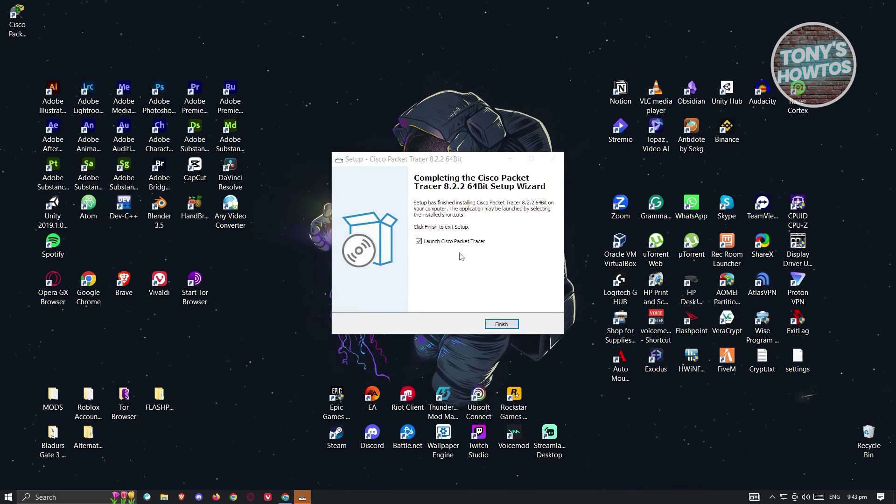
pyautogui.click(502, 324)
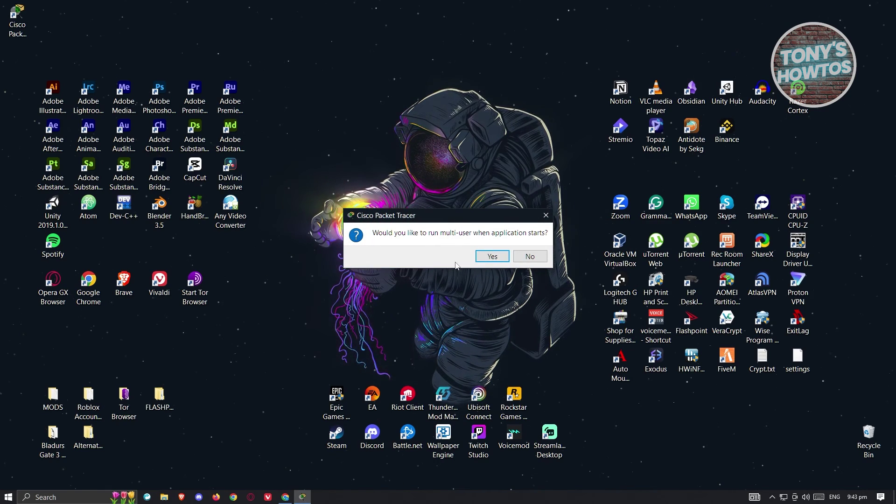
# Enable multi-user at startup and allow Packet Tracer through the Windows firewall
pyautogui.click(492, 257)
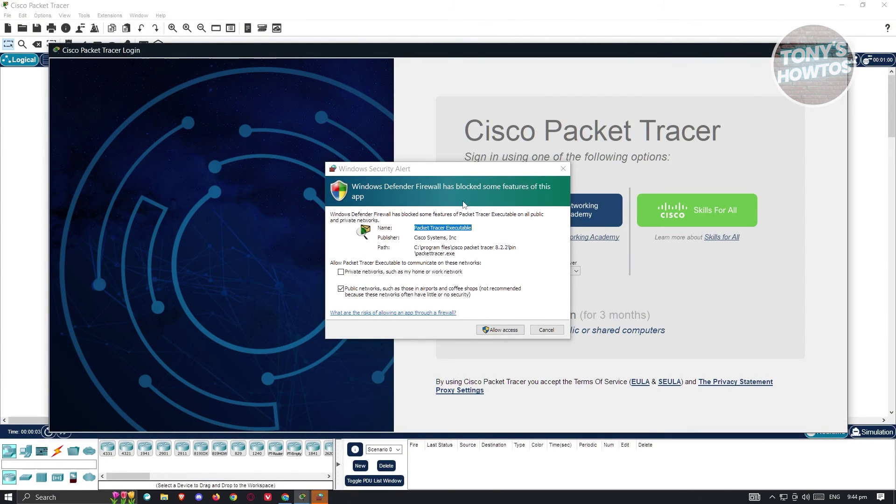
pyautogui.click(501, 330)
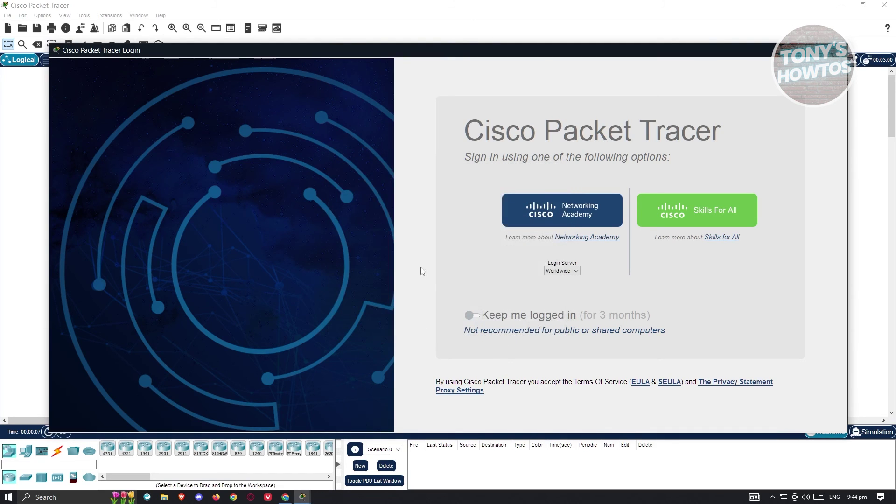